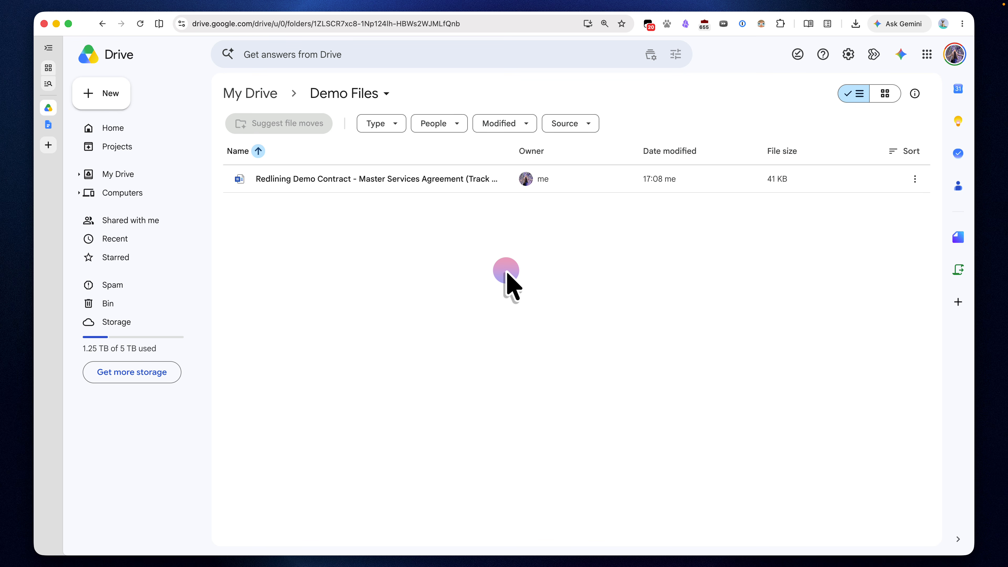
# Step: Switch to the contract open in Microsoft Word and examine its tracked changes and comments in sections 1 to 4
pyautogui.hotkey('ctrl', 'Up')
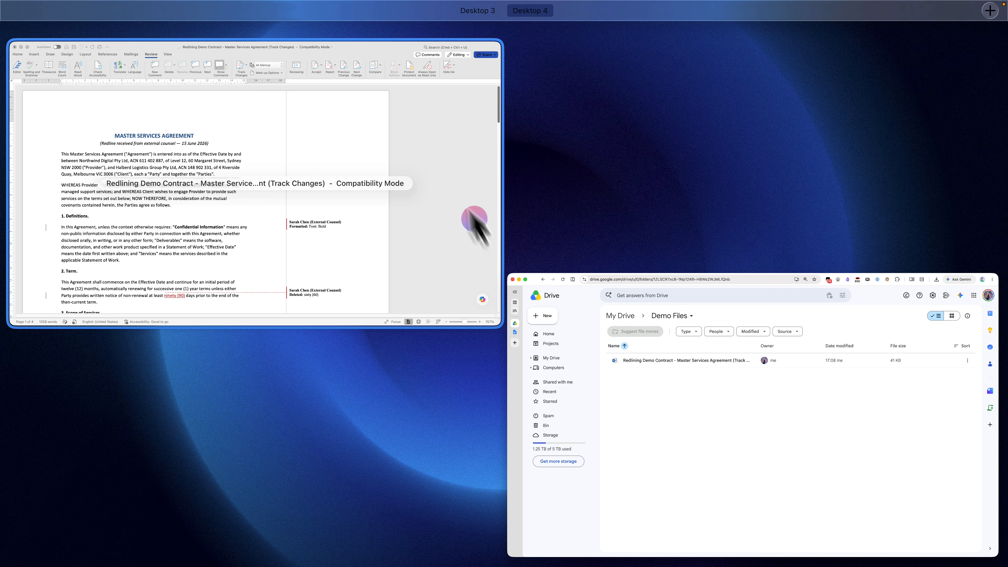
pyautogui.click(456, 191)
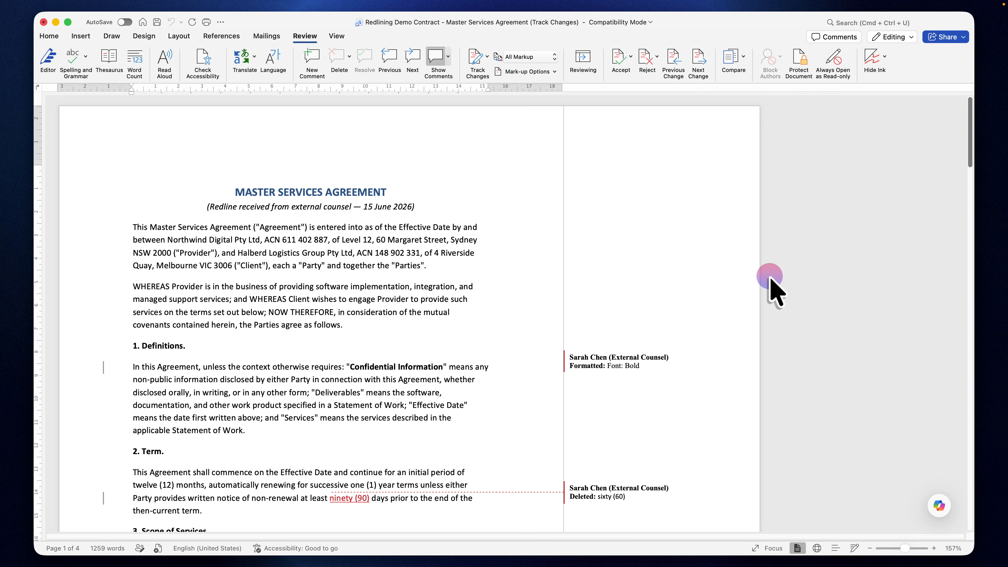
pyautogui.scroll(-5, 770, 278)
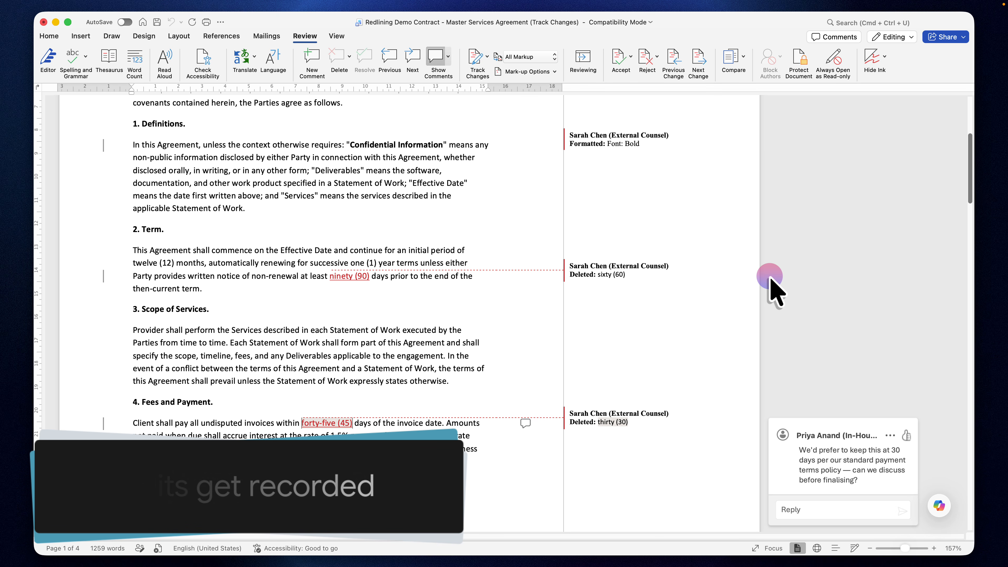
pyautogui.click(660, 289)
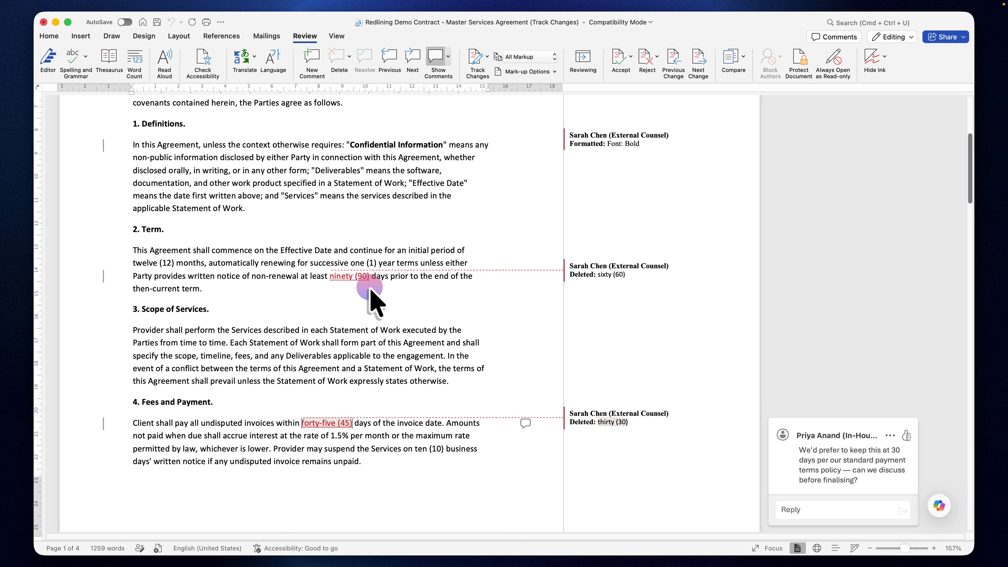
# Step: Switch back to Google Drive, select the Redlining Demo Contract file and view the contract's imported tracked changes in Google Docs
pyautogui.hotkey('ctrl', 'Up')
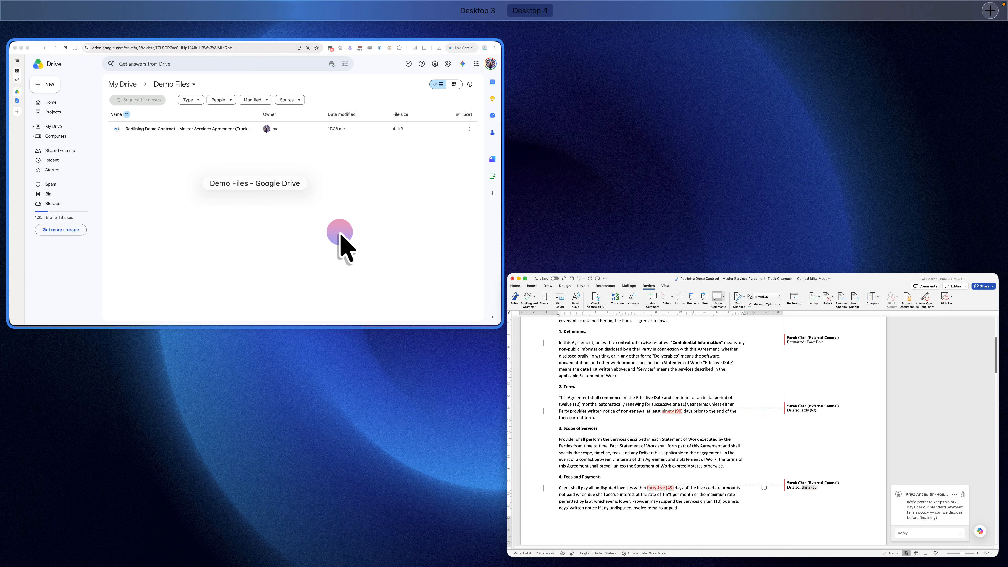
pyautogui.click(341, 236)
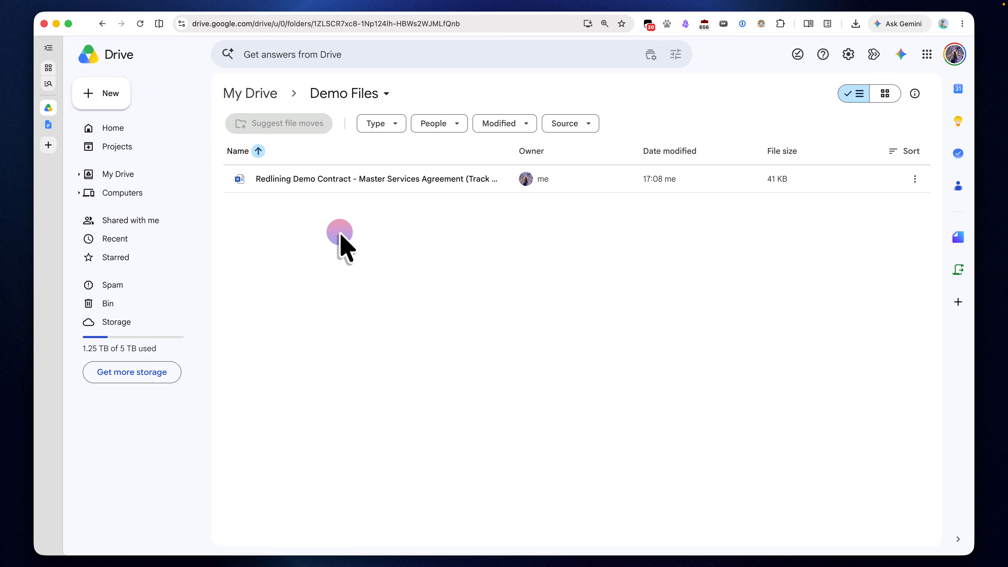
pyautogui.click(387, 194)
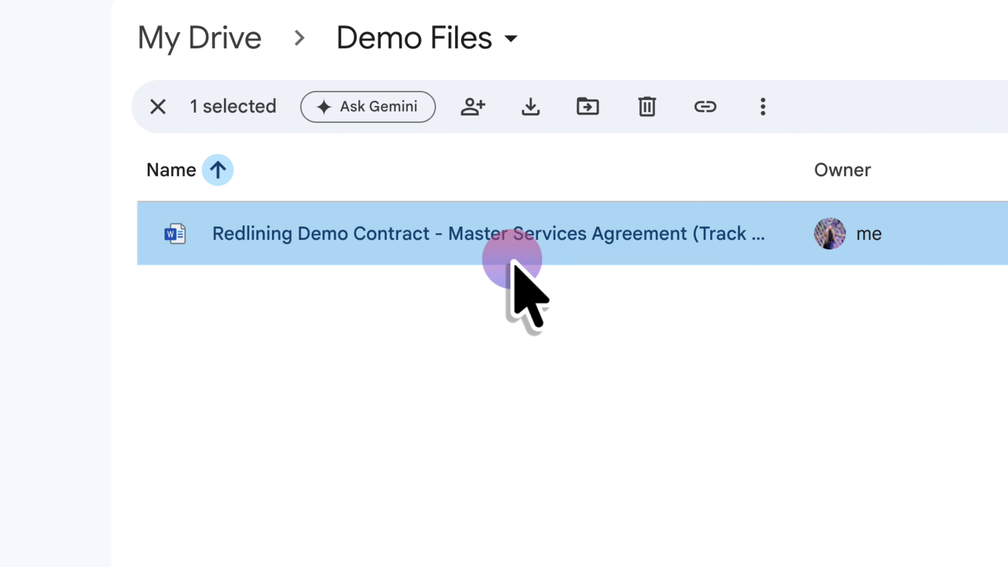
pyautogui.click(55, 125)
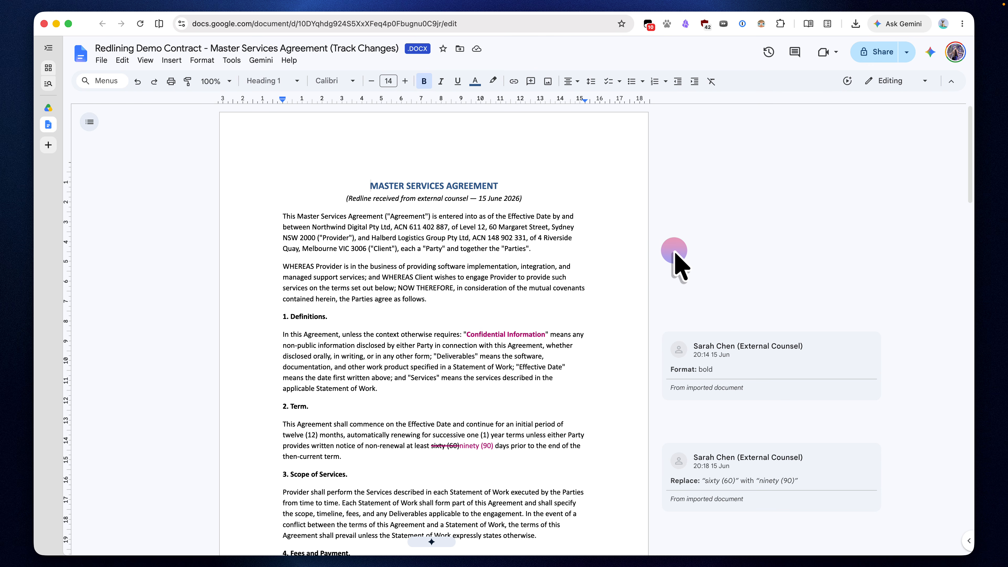
pyautogui.scroll(-5, 674, 254)
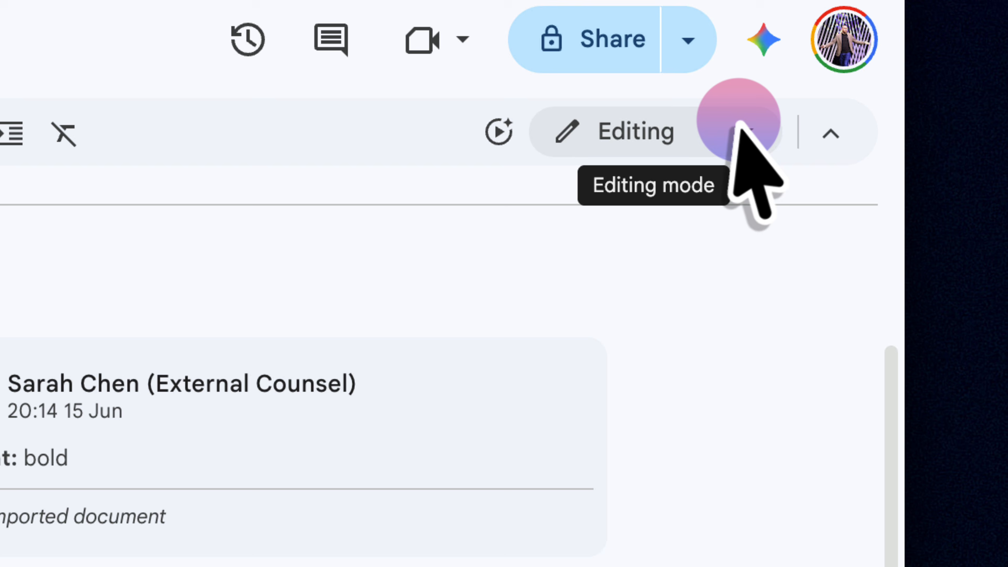
pyautogui.click(740, 129)
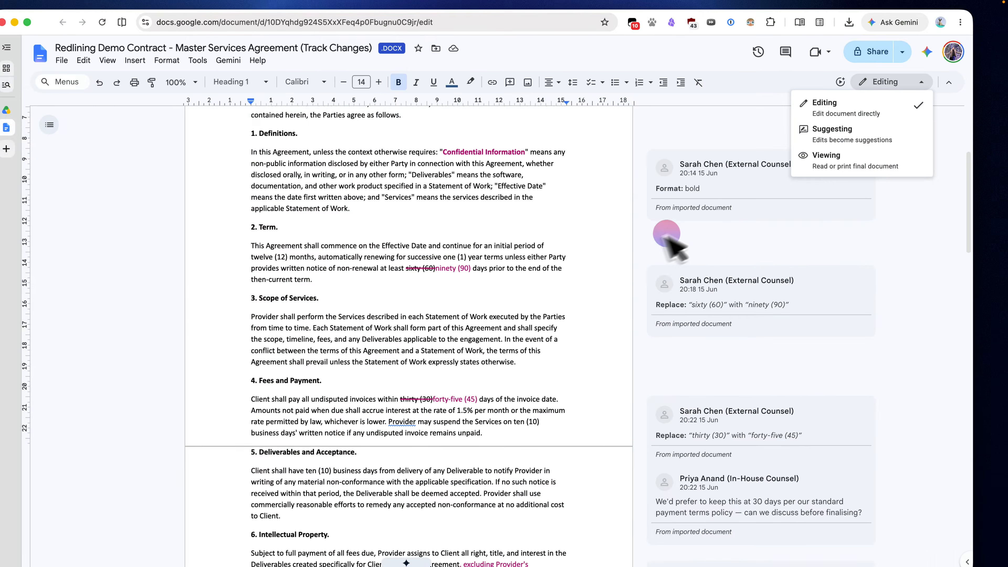
pyautogui.click(652, 238)
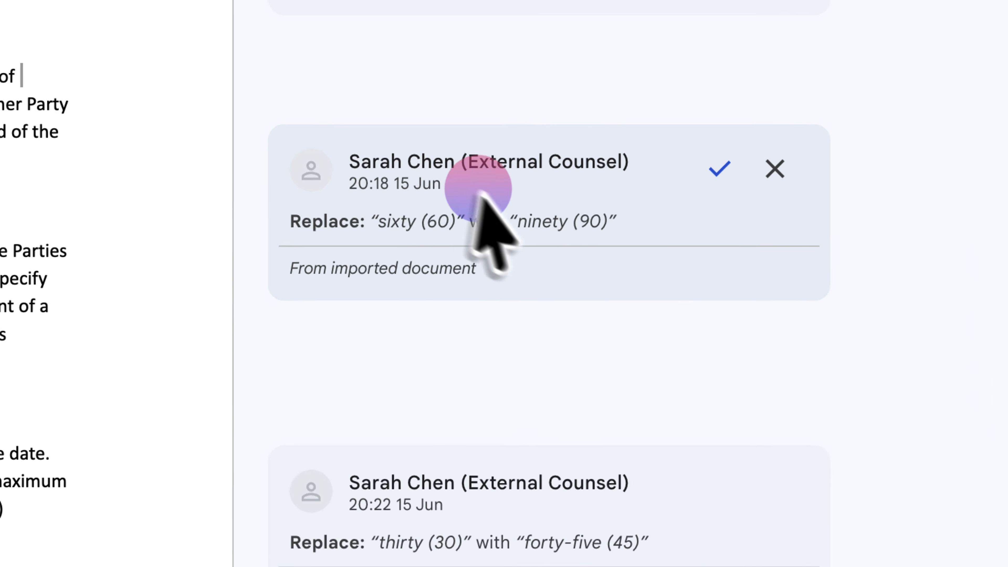
# Step: Accept the Term suggestion replacing "sixty (60)" with "ninety (90)" and reject the payment suggestion replacing "thirty (30)" with "forty-five (45)"
pyautogui.click(753, 286)
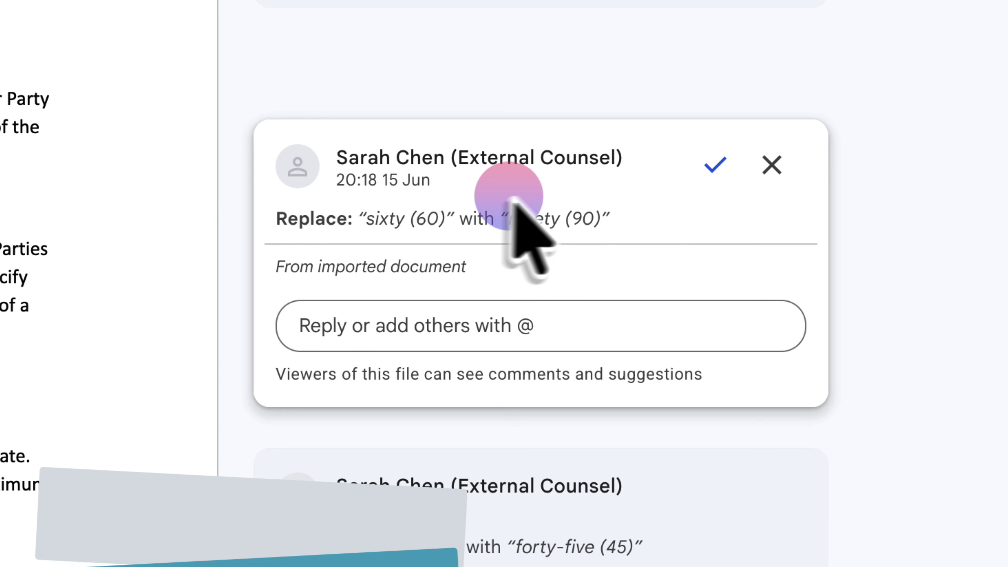
pyautogui.click(715, 175)
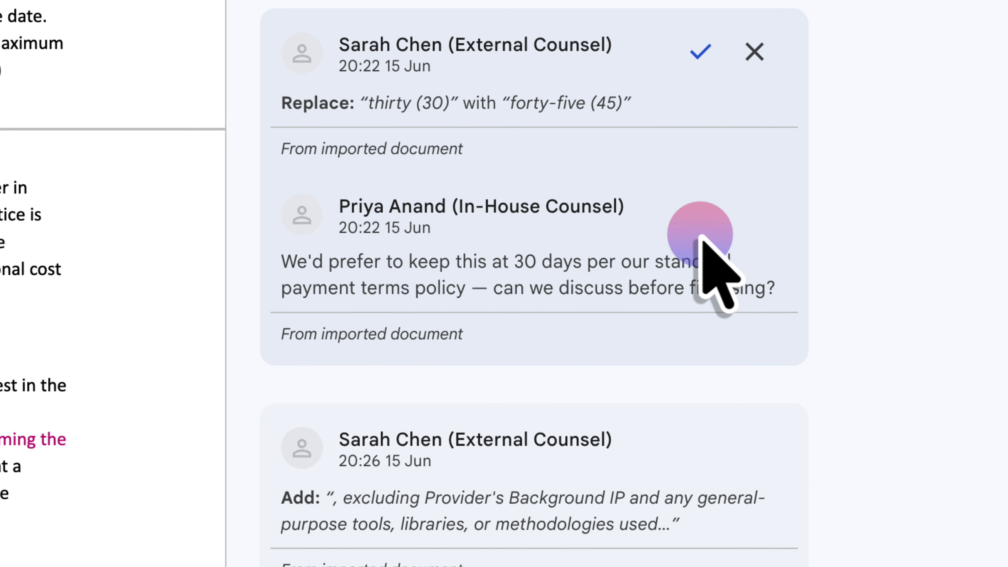
pyautogui.click(676, 118)
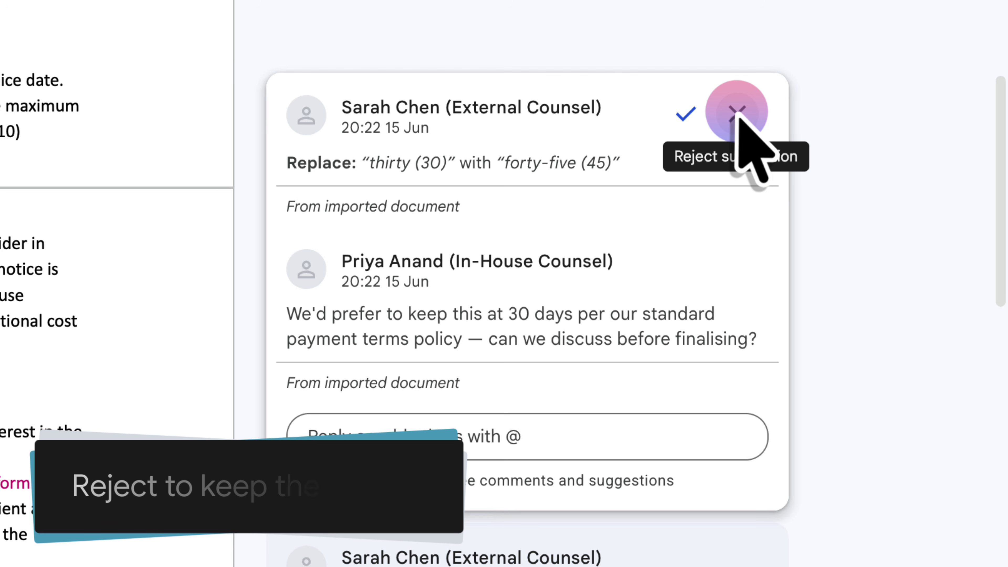
pyautogui.click(736, 115)
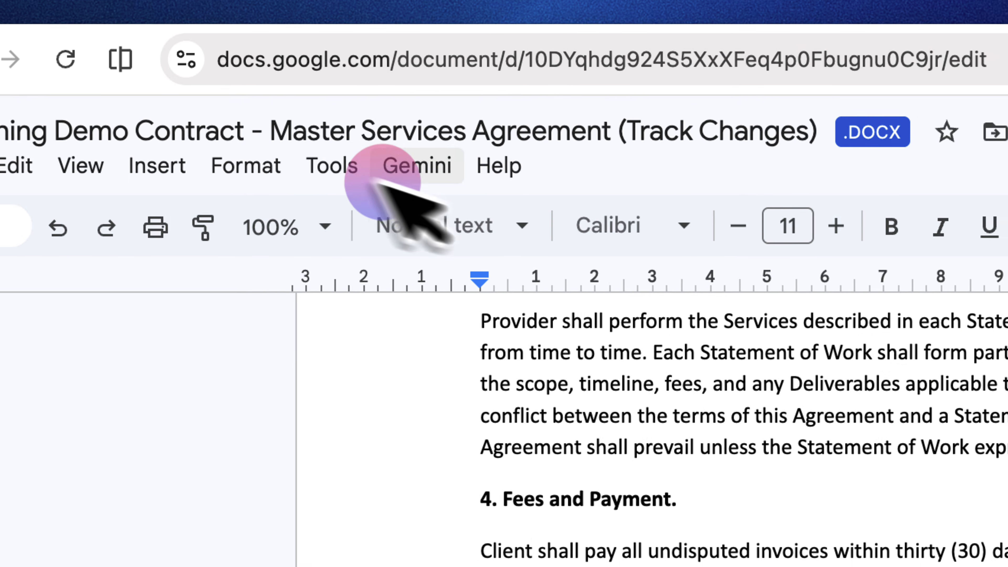
# Step: Open the review of suggested edits and show all comments in the document
pyautogui.click(338, 169)
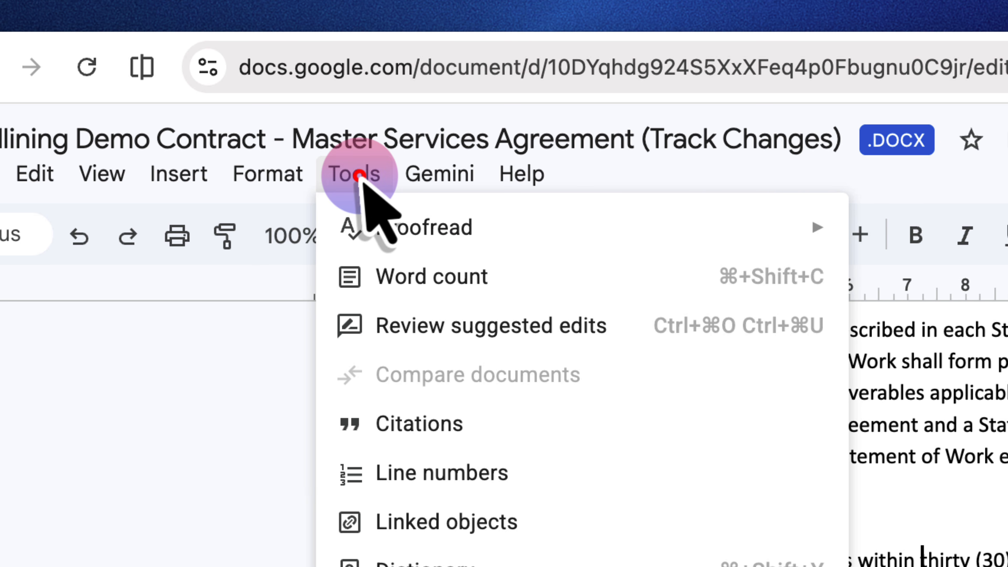
pyautogui.click(434, 318)
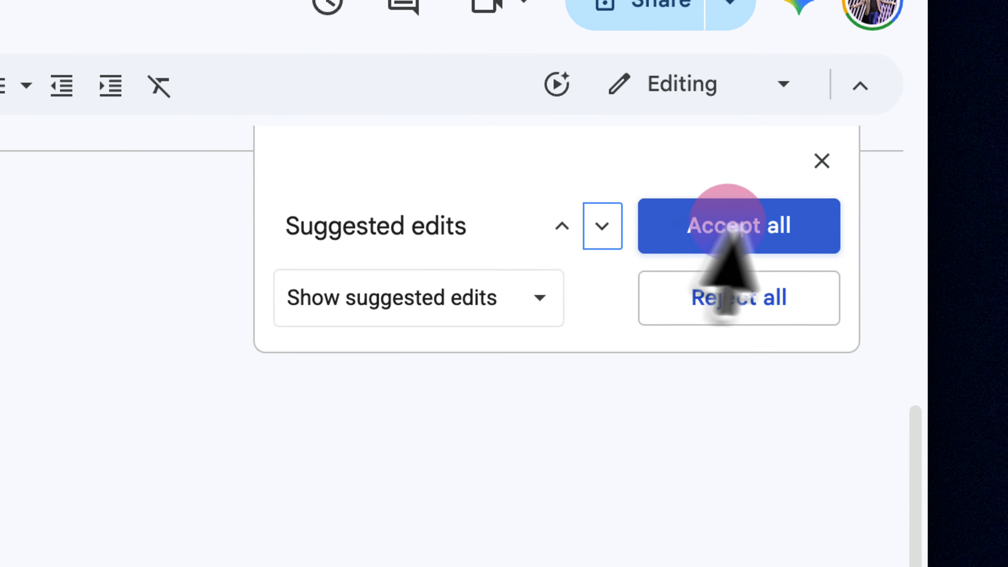
pyautogui.click(786, 225)
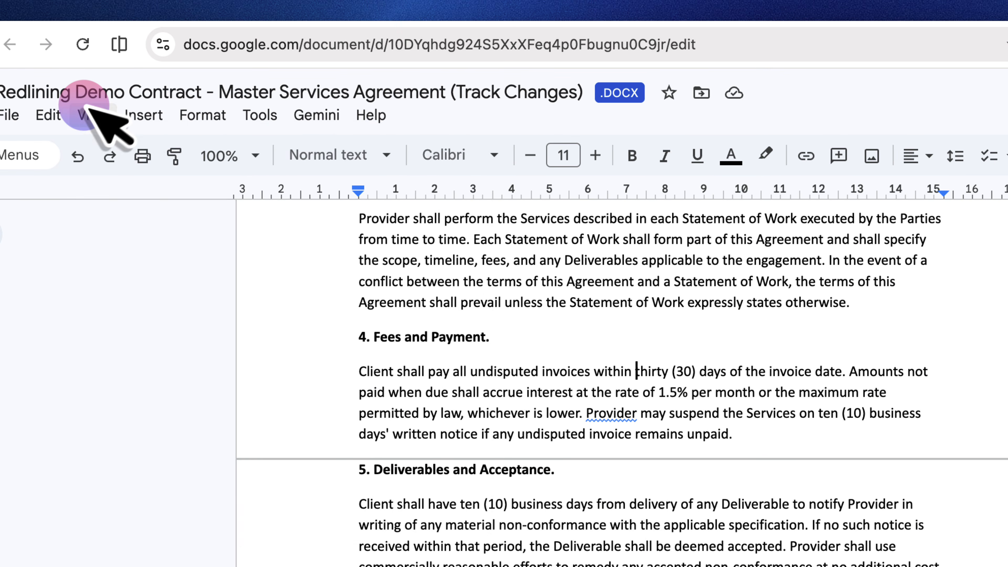
pyautogui.click(92, 115)
pyautogui.moveTo(397, 184)
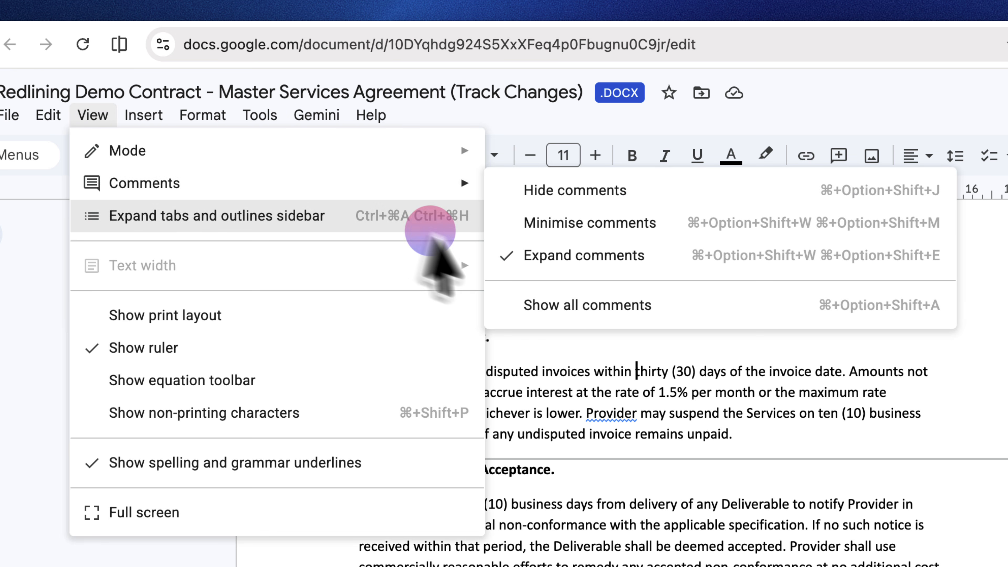
pyautogui.click(605, 298)
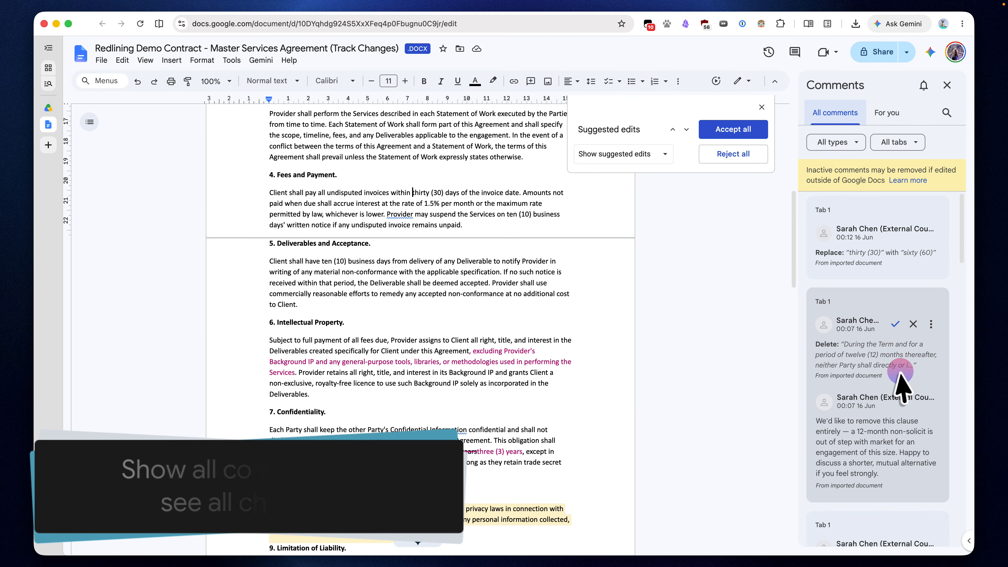
# Step: Examine the non-solicitation deletion and the twenty-four-month warranty suggestion in the comments list, and close the suggested edits review
pyautogui.click(900, 372)
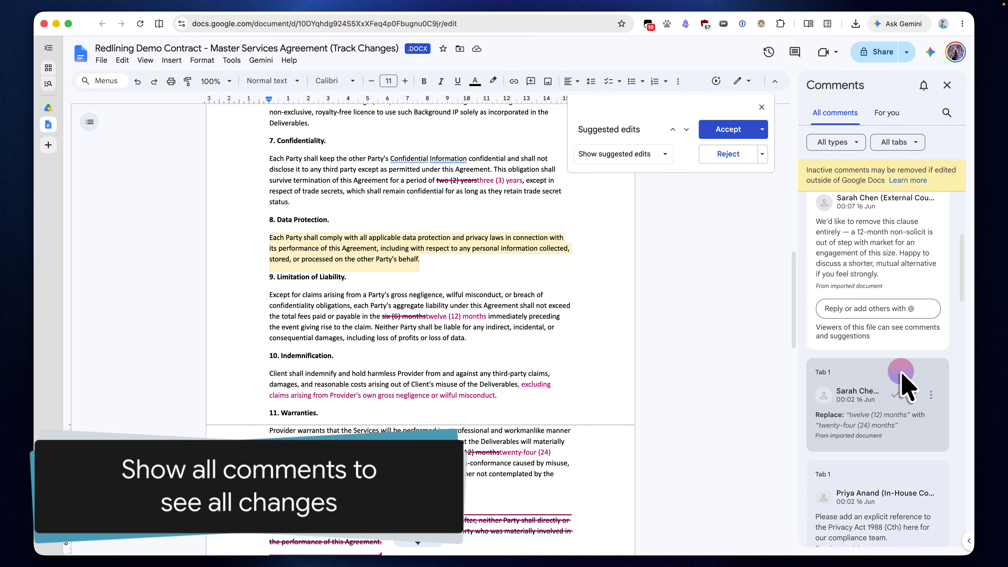
pyautogui.click(899, 422)
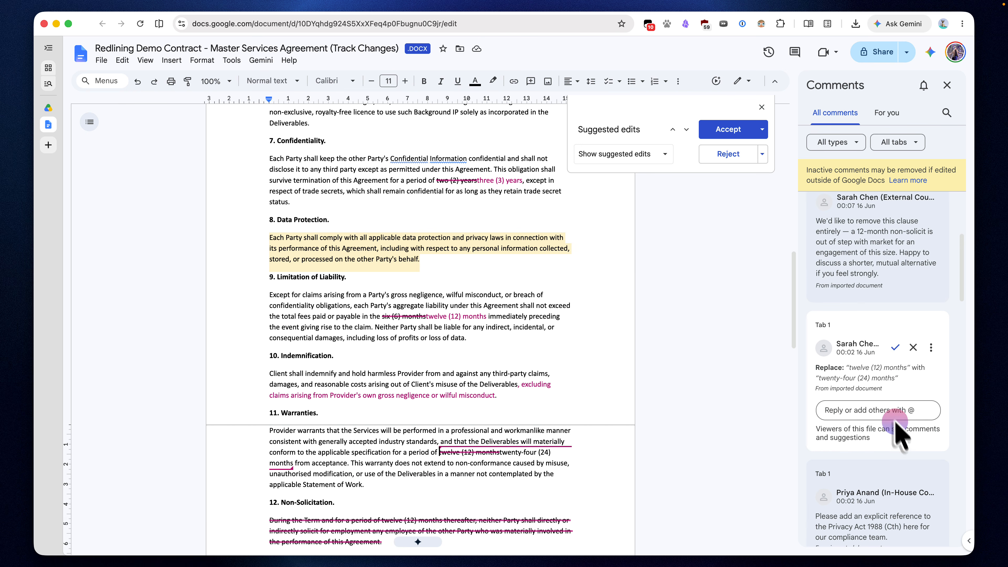
pyautogui.click(762, 107)
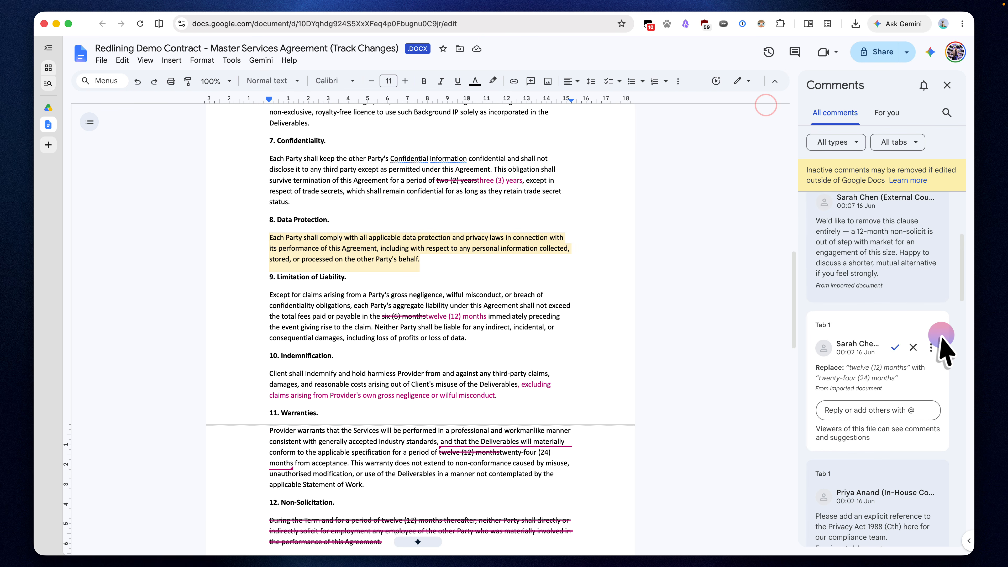
pyautogui.scroll(-5, 912, 293)
pyautogui.click(913, 284)
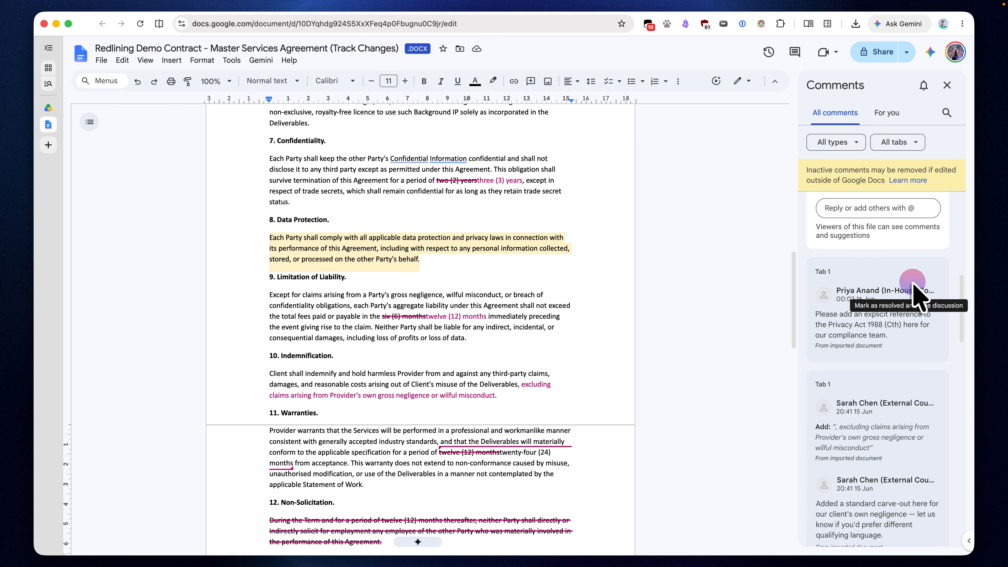
# Step: Reply "Not a problem, this language suits us just fine." to the indemnification carve-out suggestion and accept it
pyautogui.click(900, 372)
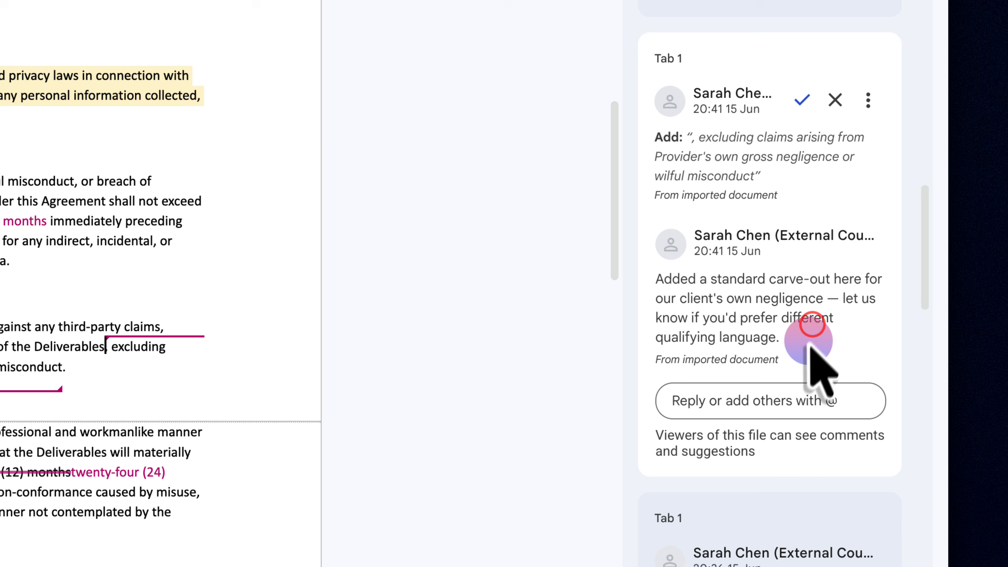
pyautogui.click(831, 406)
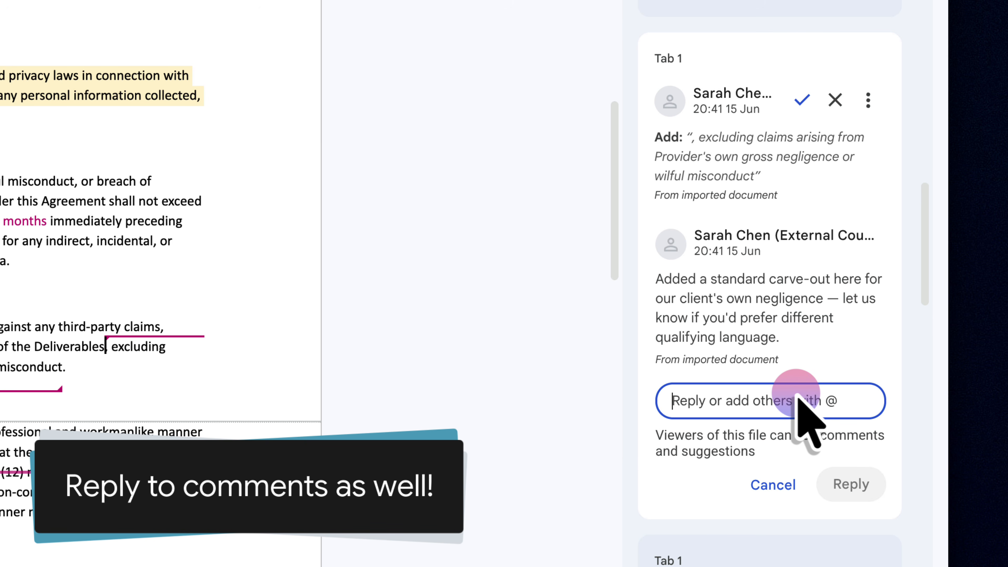
pyautogui.write('Not a problem, this language suits us just fine.')
pyautogui.click(852, 505)
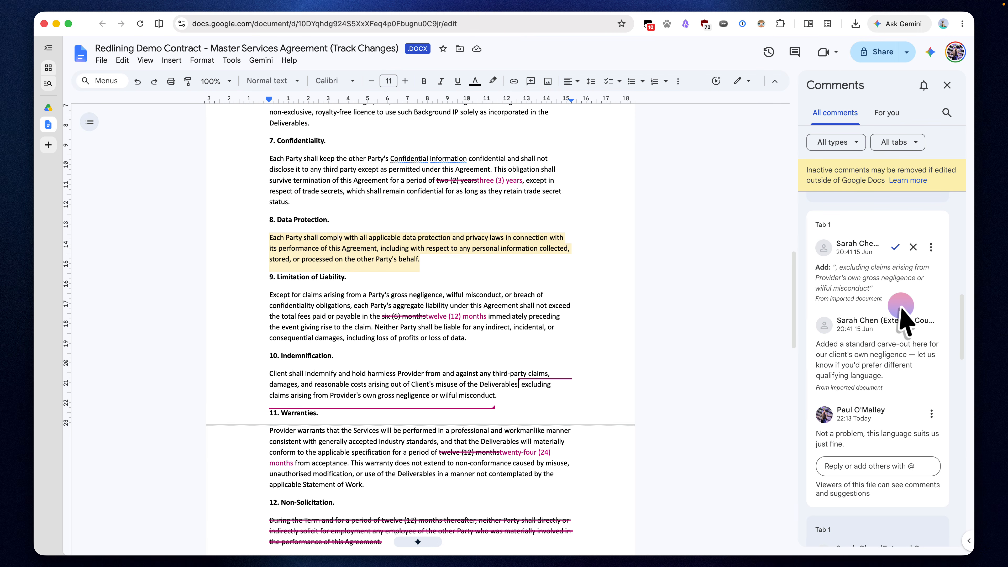
pyautogui.click(895, 249)
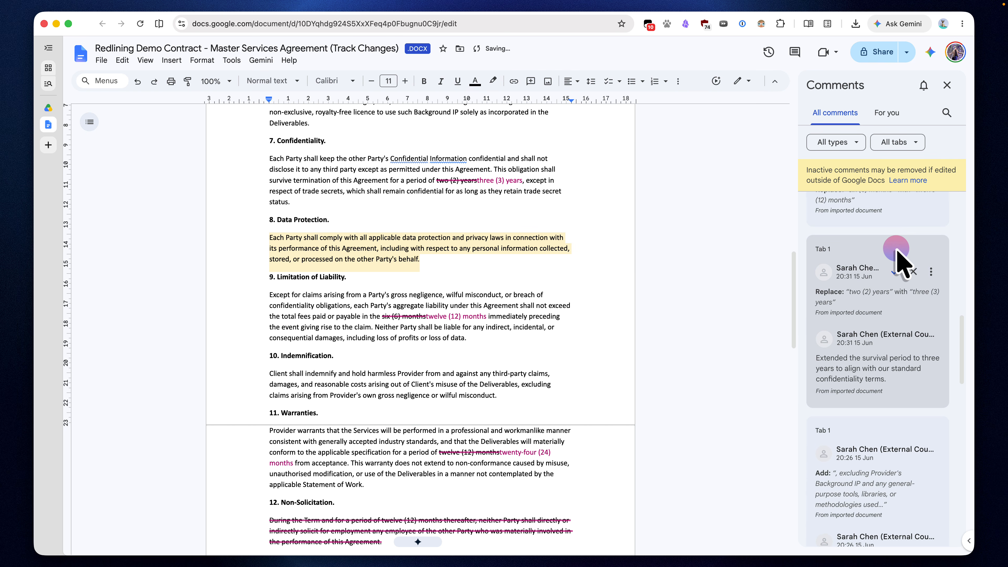
# Step: Accept the confidentiality suggestion replacing "two (2) years" with "three (3) years" and the Intellectual Property suggestion excluding Provider's Background IP
pyautogui.click(928, 371)
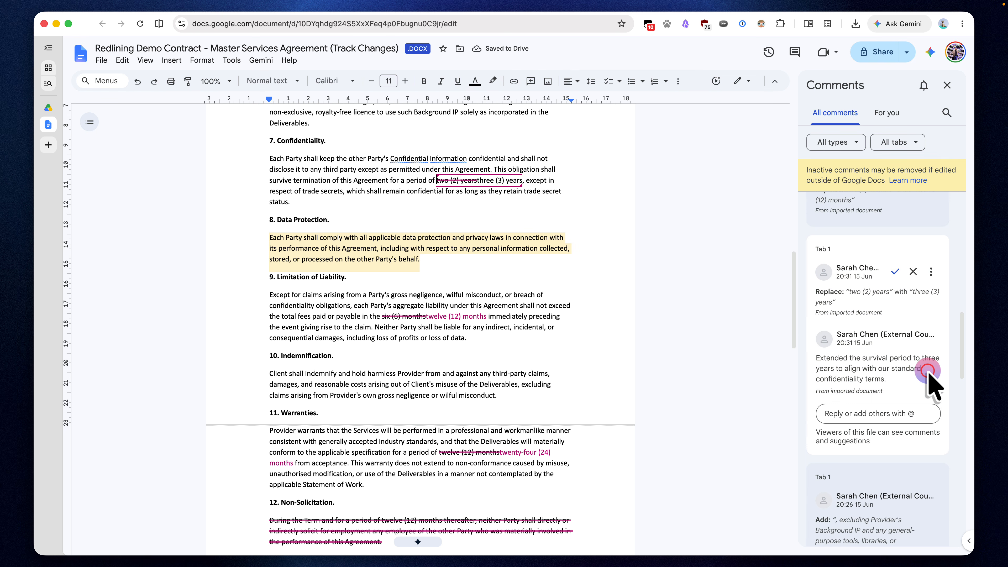
pyautogui.click(895, 271)
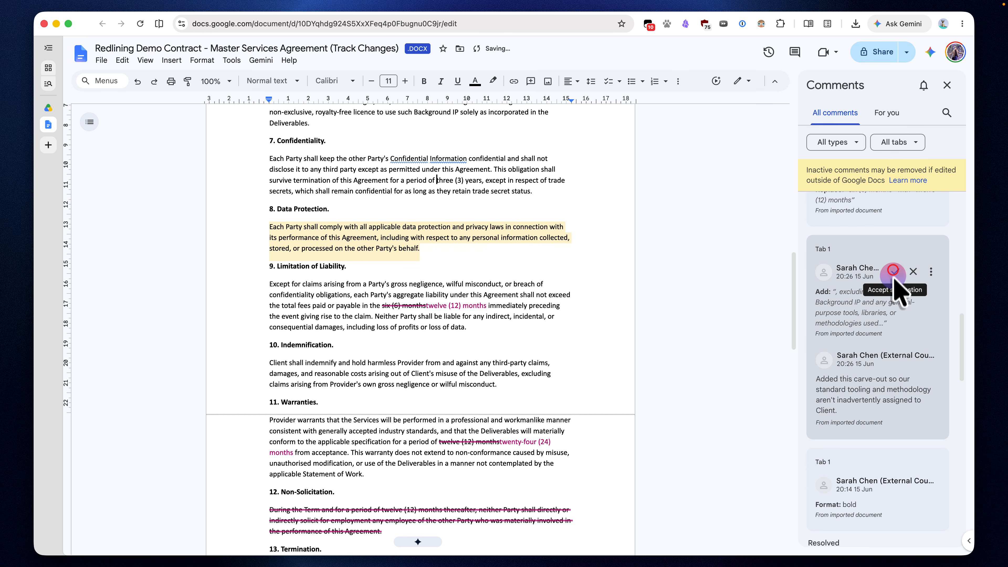
pyautogui.click(893, 391)
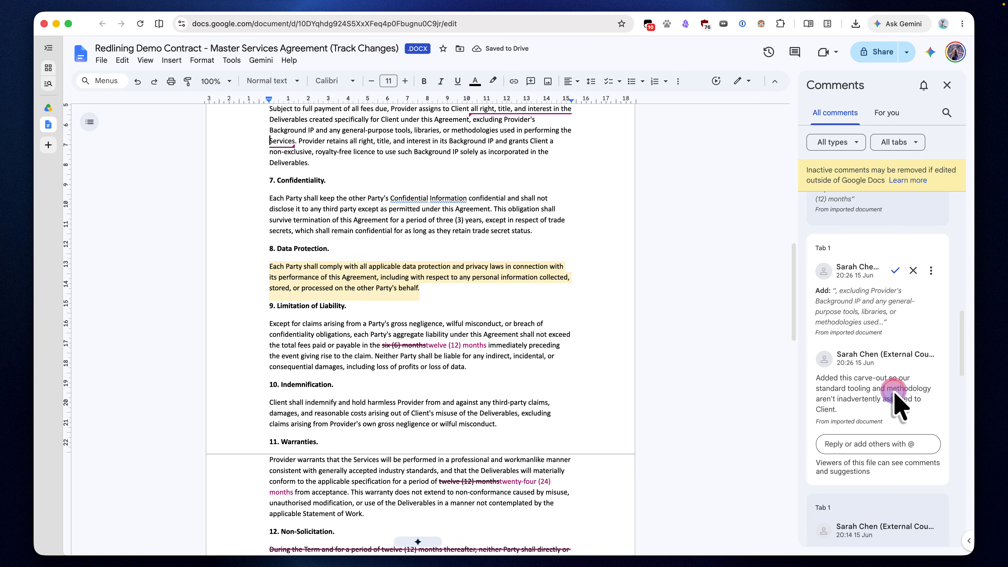
pyautogui.click(894, 271)
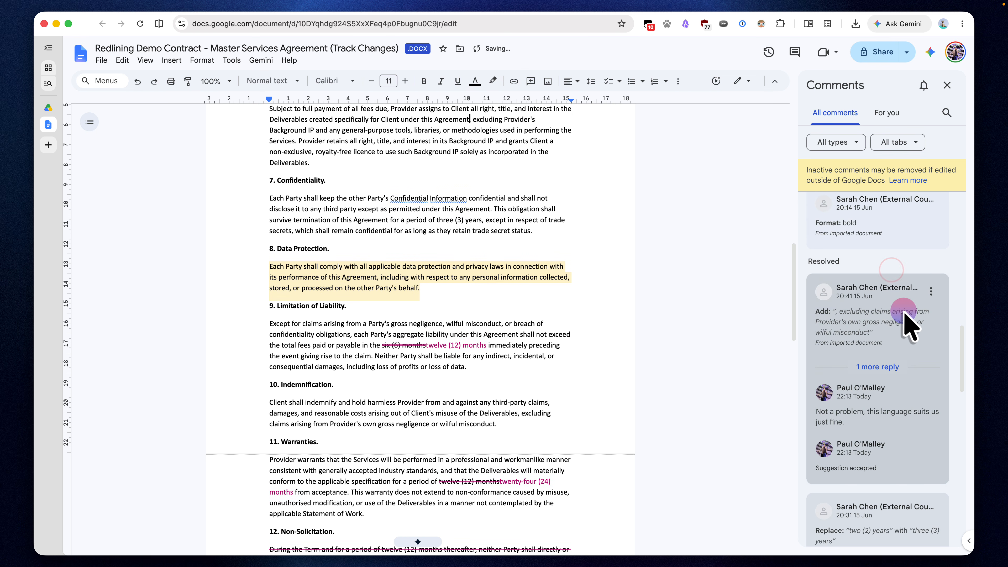
# Step: Reject the suggested bold formatting on "Confidential Information" in the Definitions section and close the comments list
pyautogui.click(917, 287)
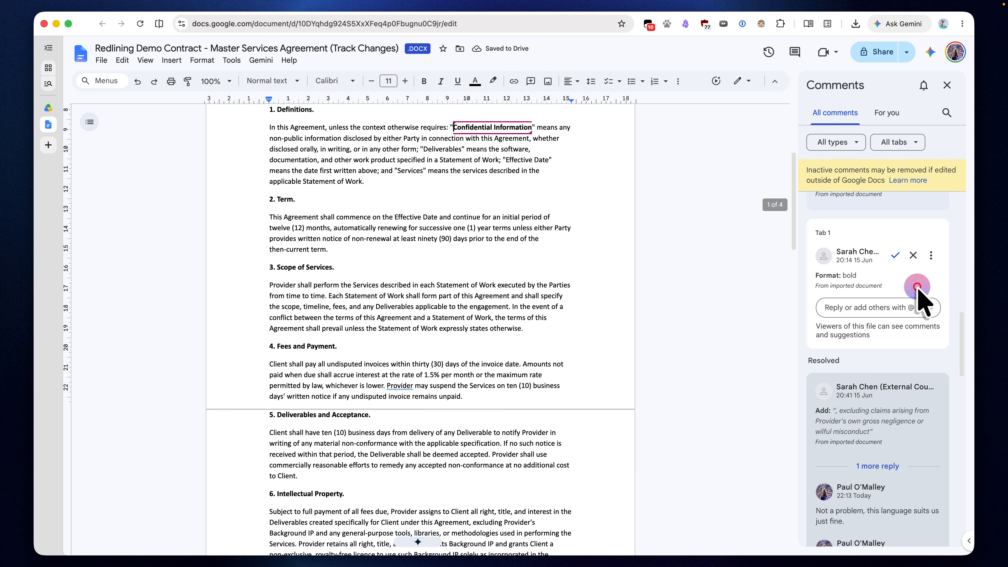
pyautogui.click(913, 256)
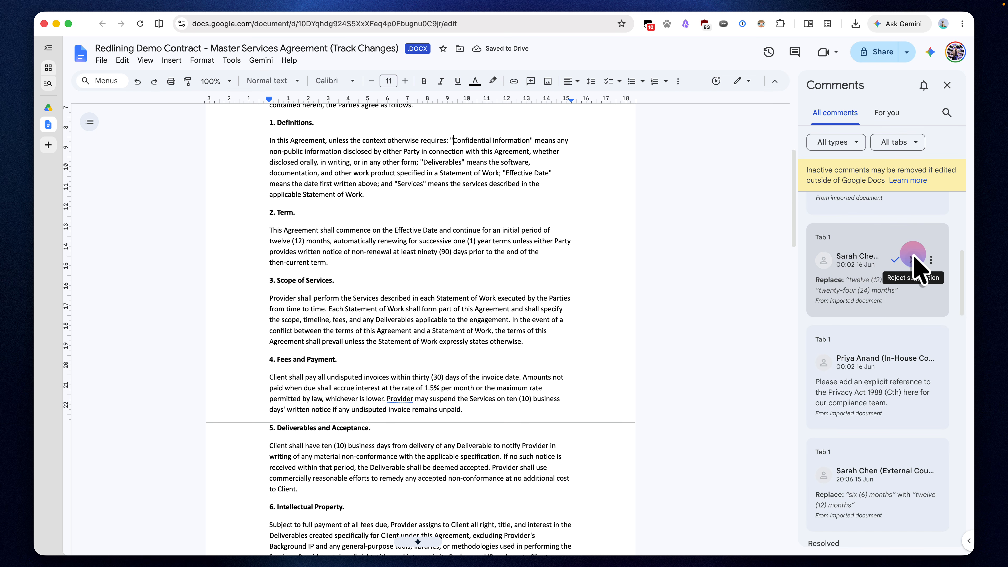
pyautogui.click(948, 84)
# Step: Download the contract as a Microsoft Word (.docx) file and save it in the Downloads folder
pyautogui.scroll(5, 680, 338)
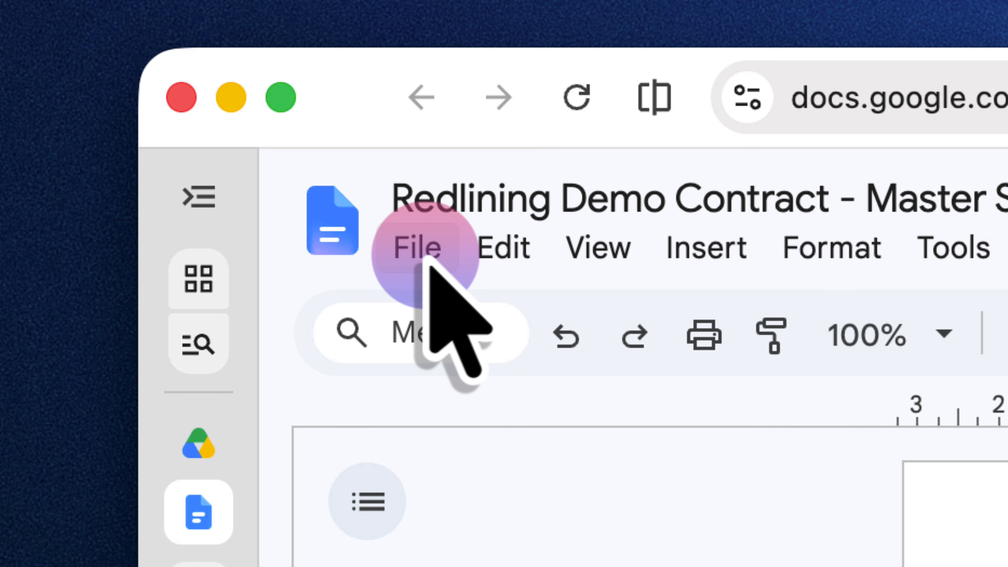
pyautogui.click(427, 263)
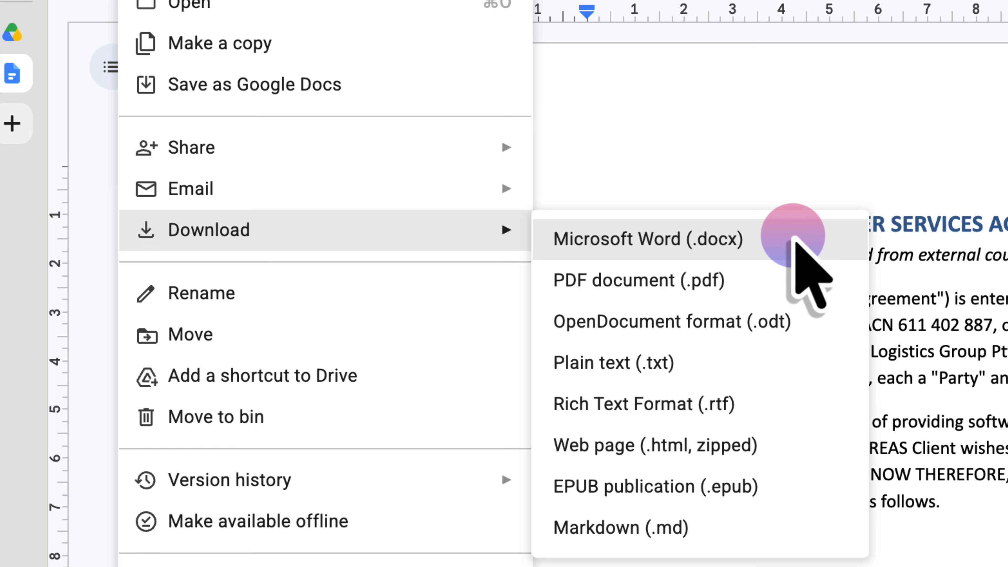
pyautogui.click(794, 240)
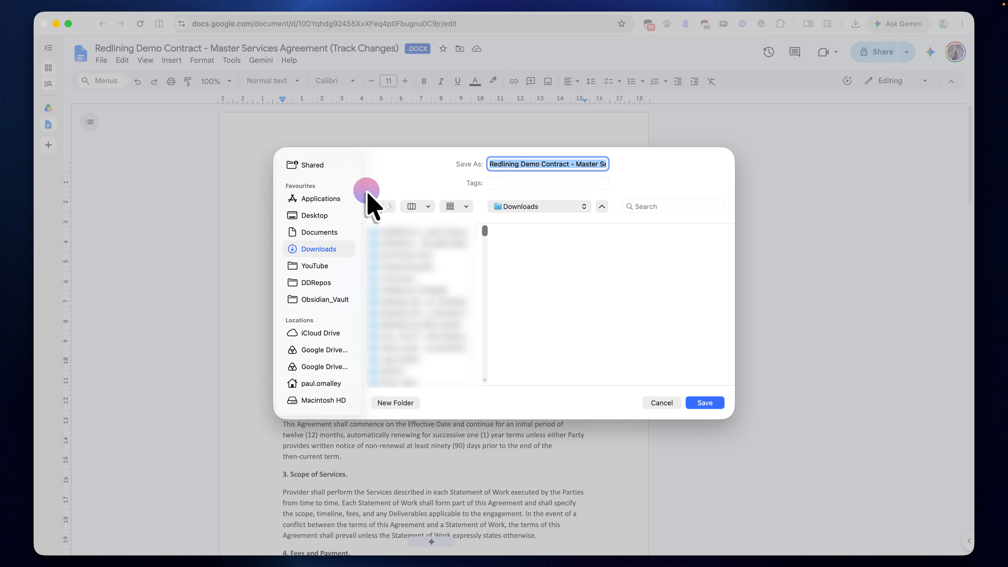
pyautogui.click(710, 402)
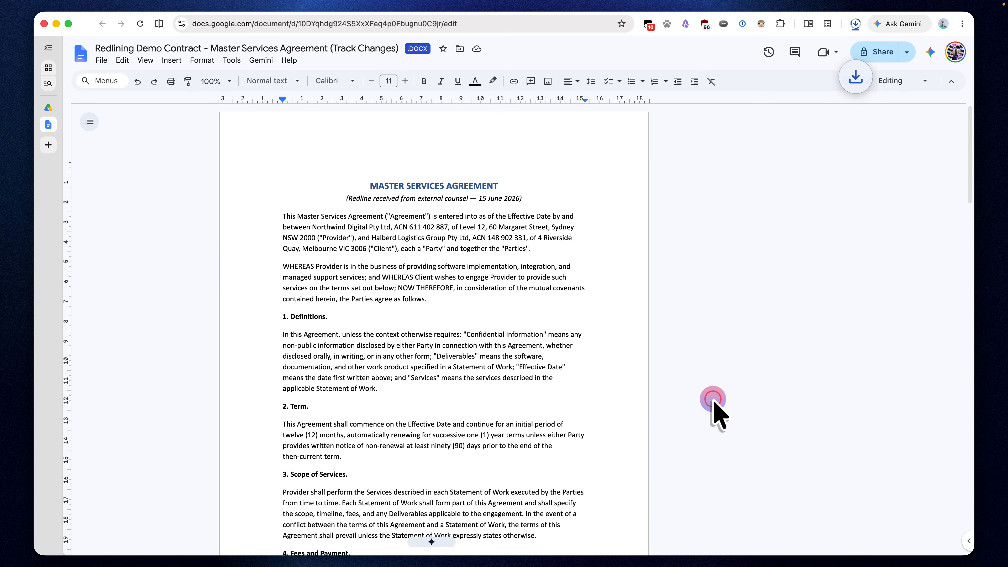
# Step: Open the downloaded contract in Word and examine its tracked changes and comments from Data Protection through Termination
pyautogui.click(792, 60)
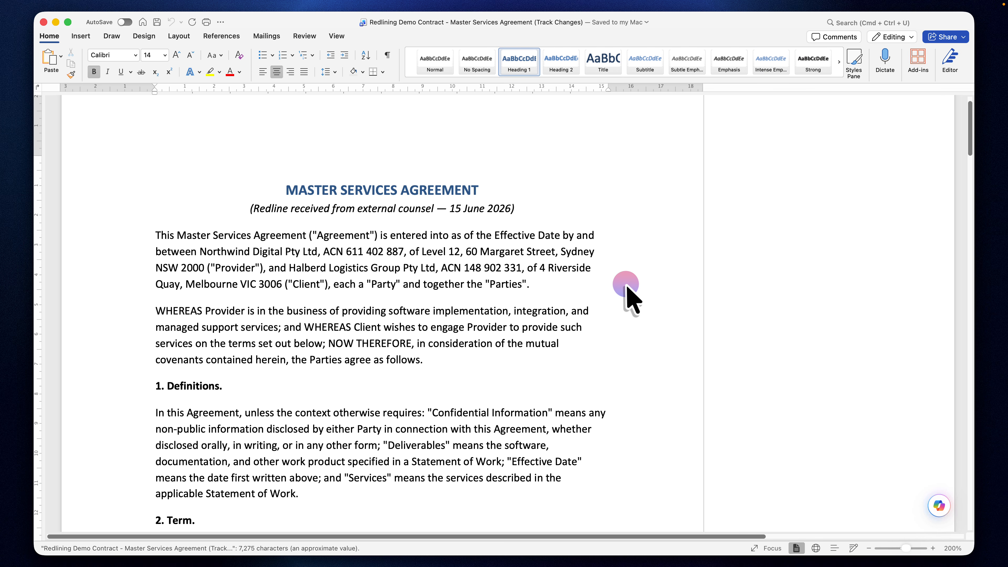
pyautogui.scroll(-15, 628, 289)
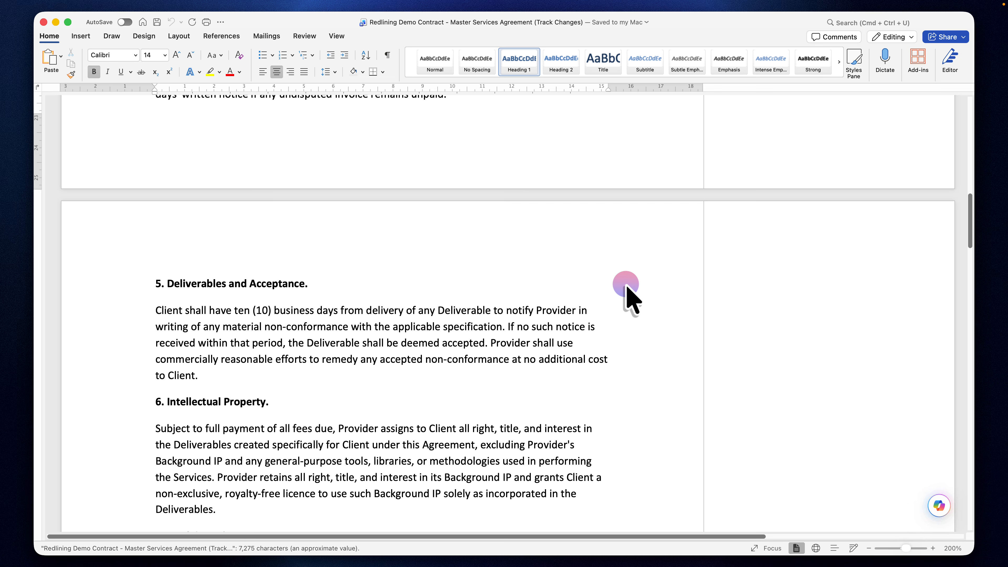
pyautogui.scroll(-10, 627, 289)
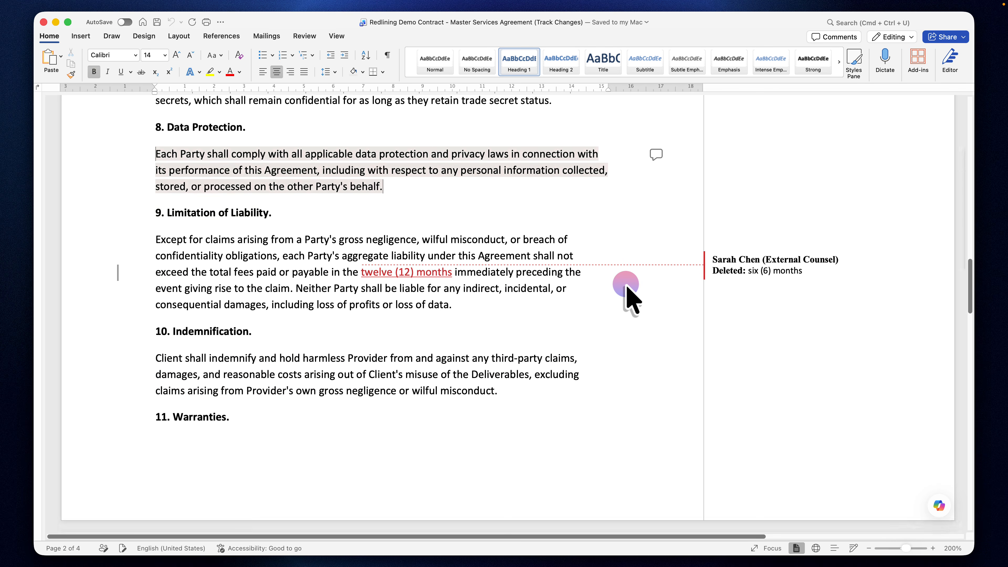
pyautogui.scroll(-9, 628, 289)
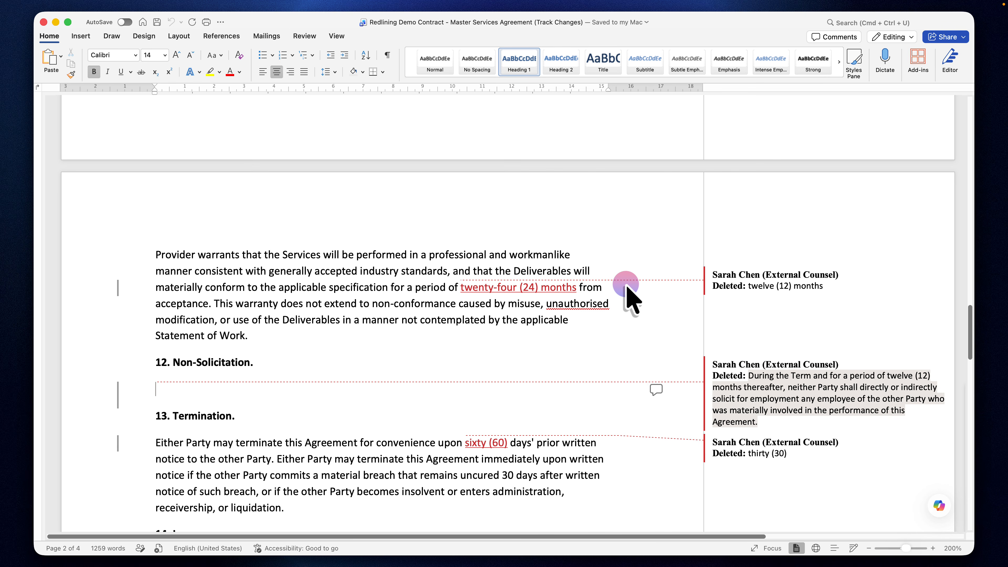
pyautogui.scroll(-4, 628, 289)
pyautogui.scroll(1, 627, 289)
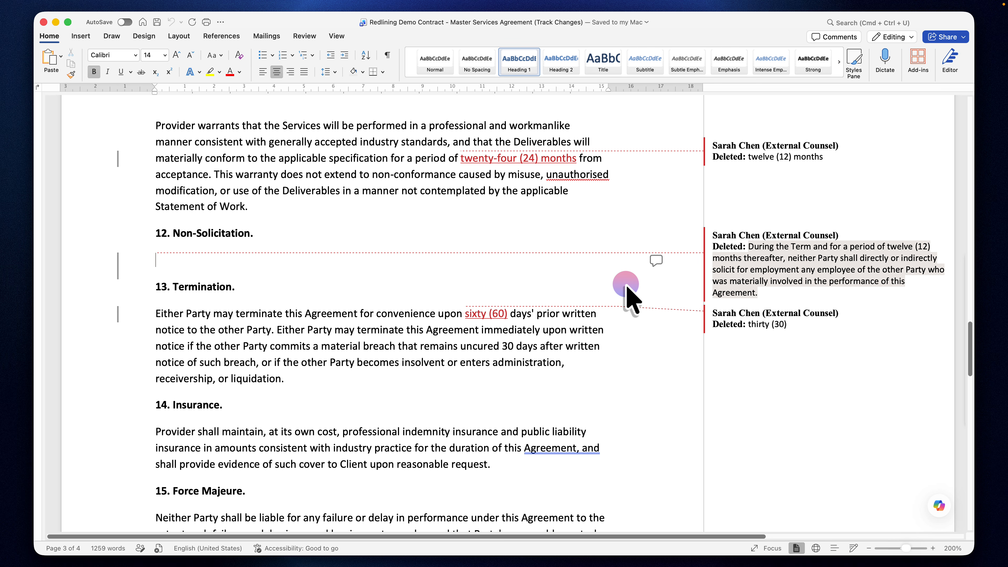
pyautogui.scroll(3, 628, 289)
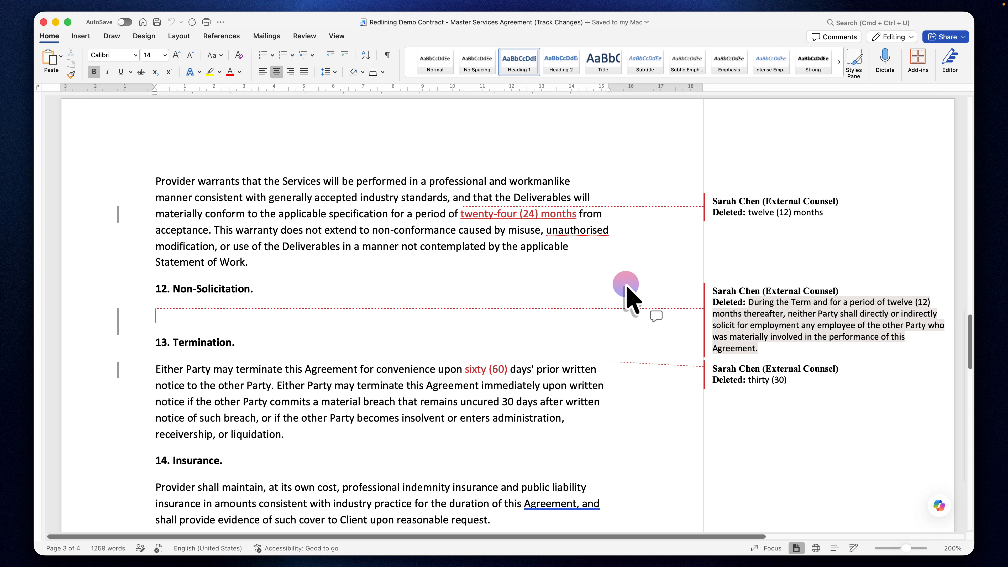
# Step: Switch back to the contract in Google Docs and set its editing mode to Suggesting
pyautogui.hotkey('ctrl', 'Up')
pyautogui.click(229, 171)
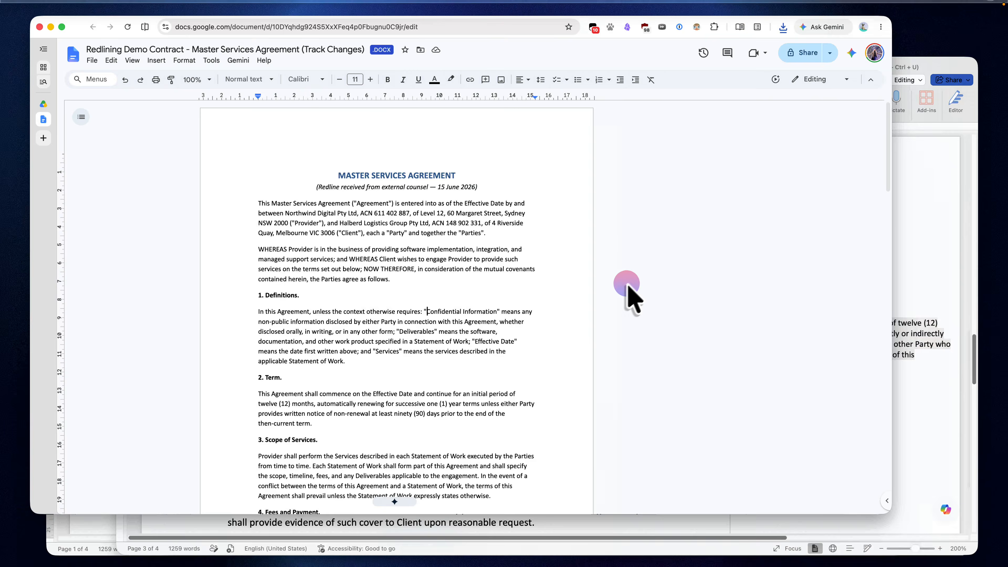
pyautogui.click(919, 81)
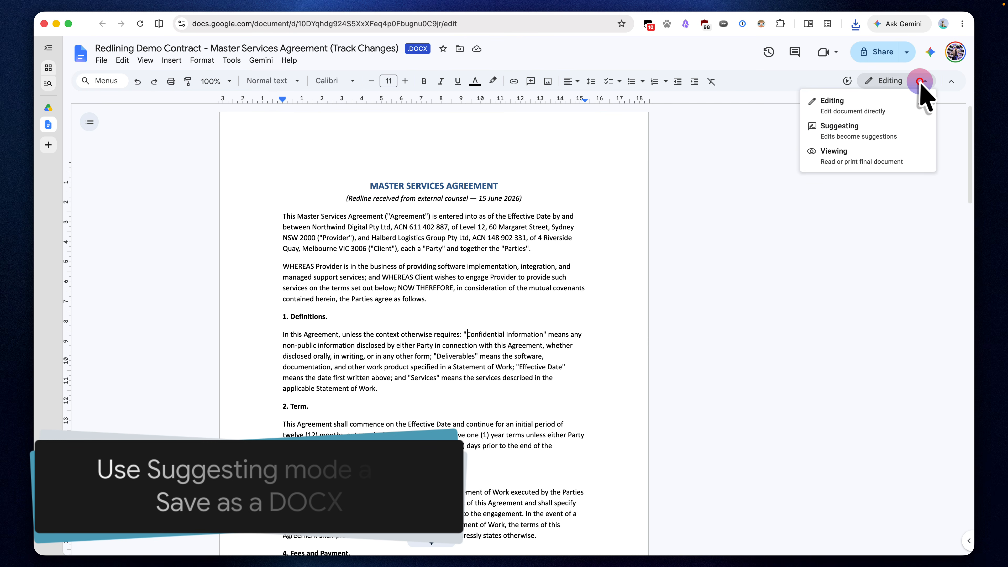
pyautogui.click(882, 128)
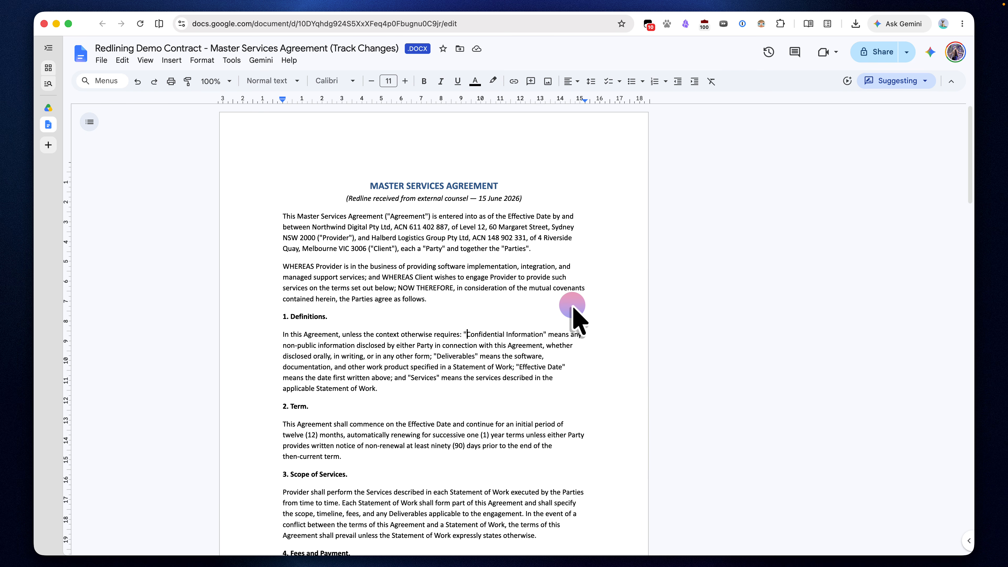
# Step: Switch to Word to examine the tracked changes in Warranties, Non-Solicitation and Termination, and return to the contract in Google Docs
pyautogui.hotkey('ctrl', 'Up')
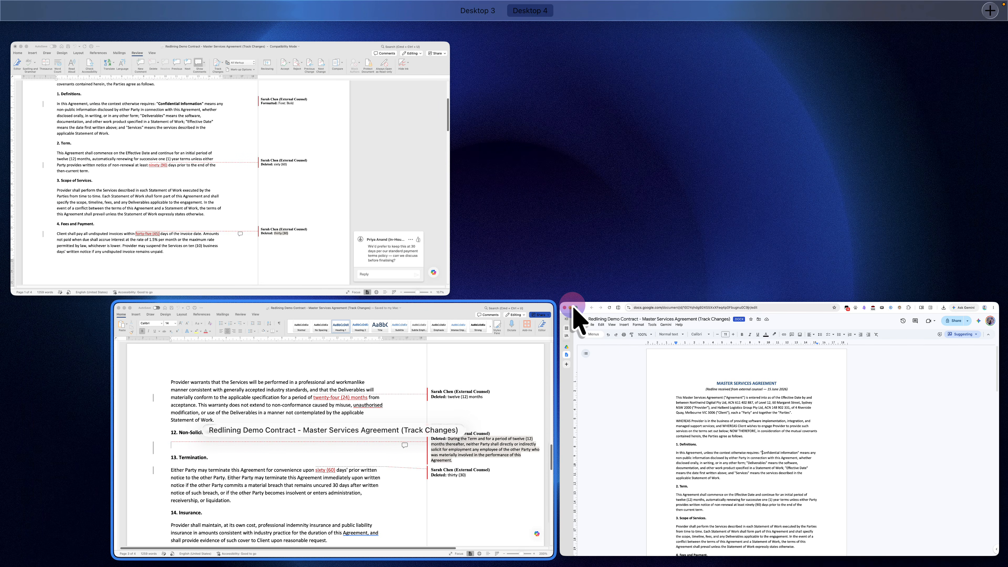
pyautogui.click(549, 316)
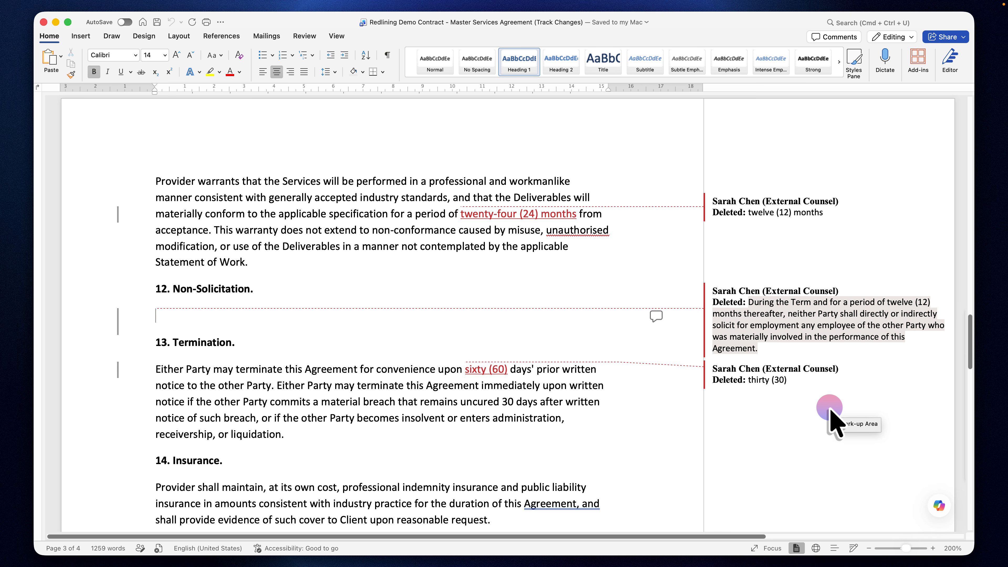
pyautogui.scroll(1, 830, 409)
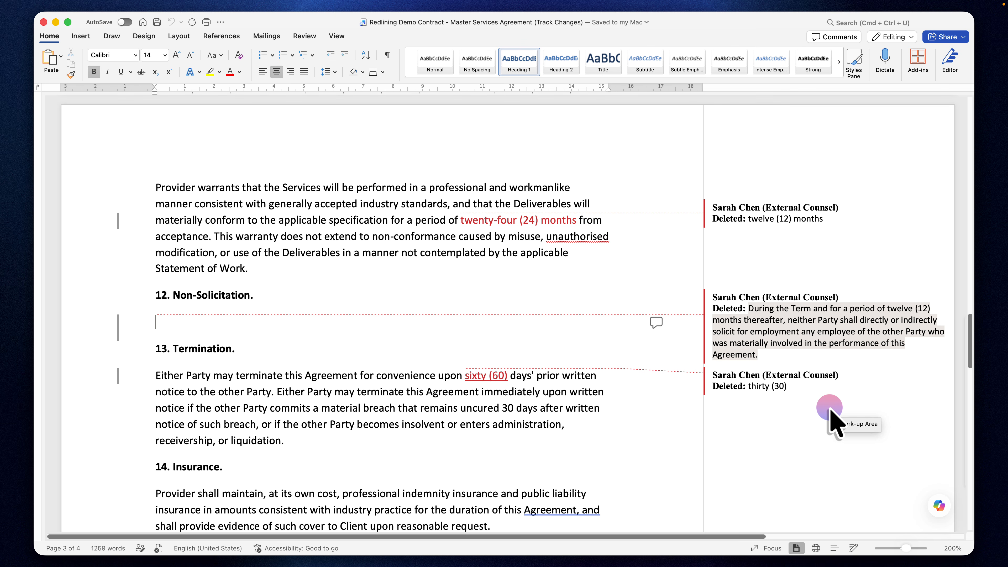
pyautogui.scroll(1, 830, 409)
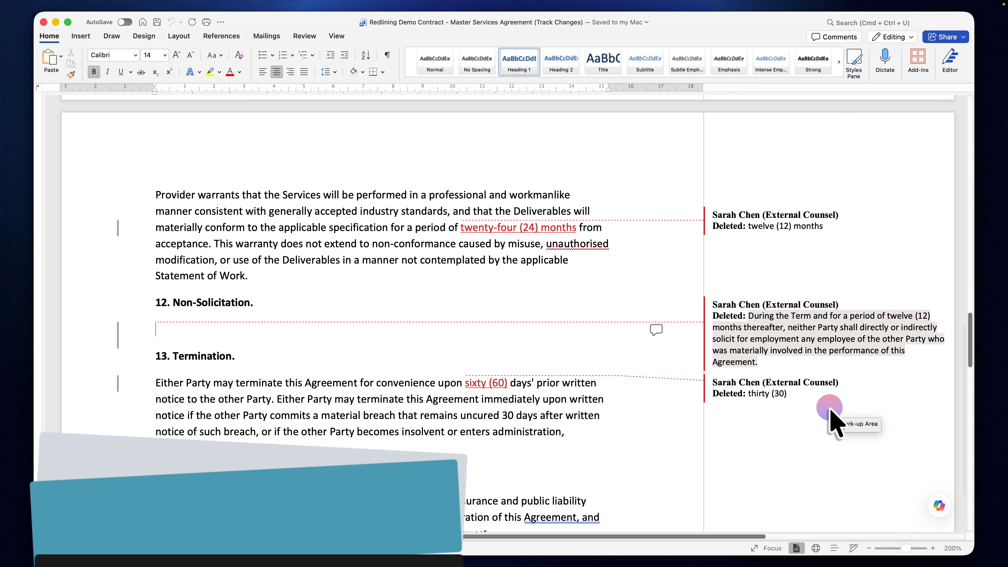
pyautogui.scroll(-1, 830, 408)
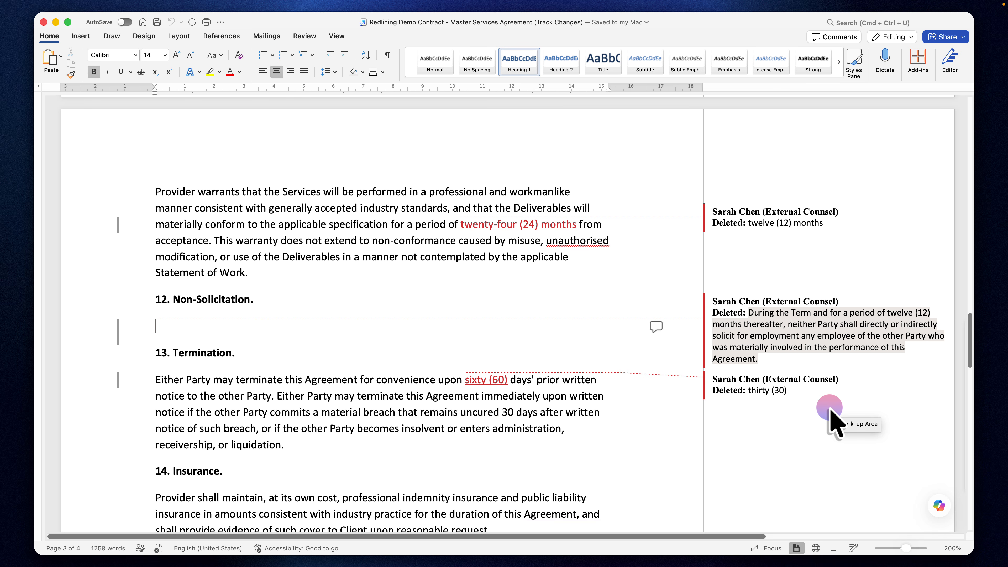
pyautogui.hotkey('ctrl', 'Up')
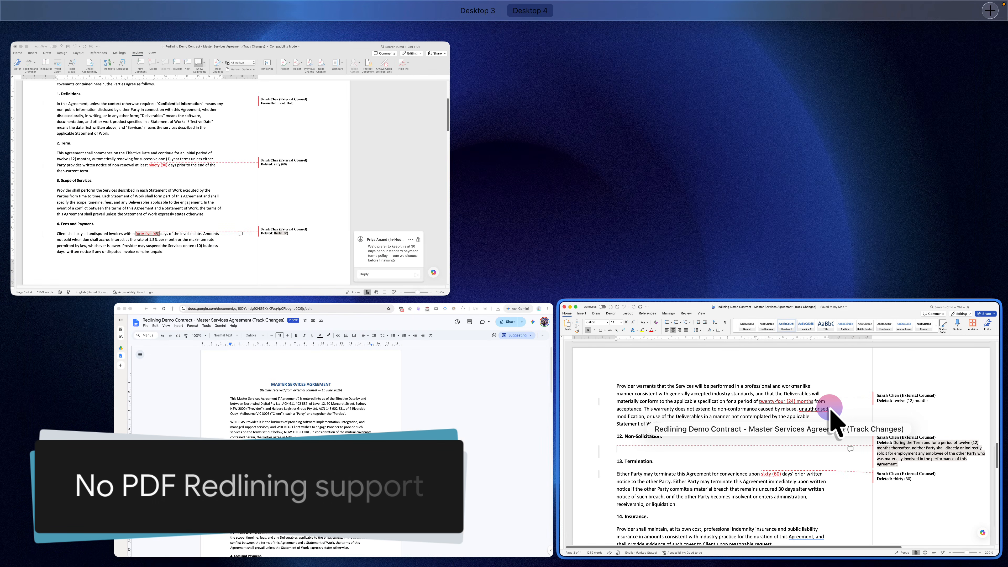
pyautogui.click(524, 373)
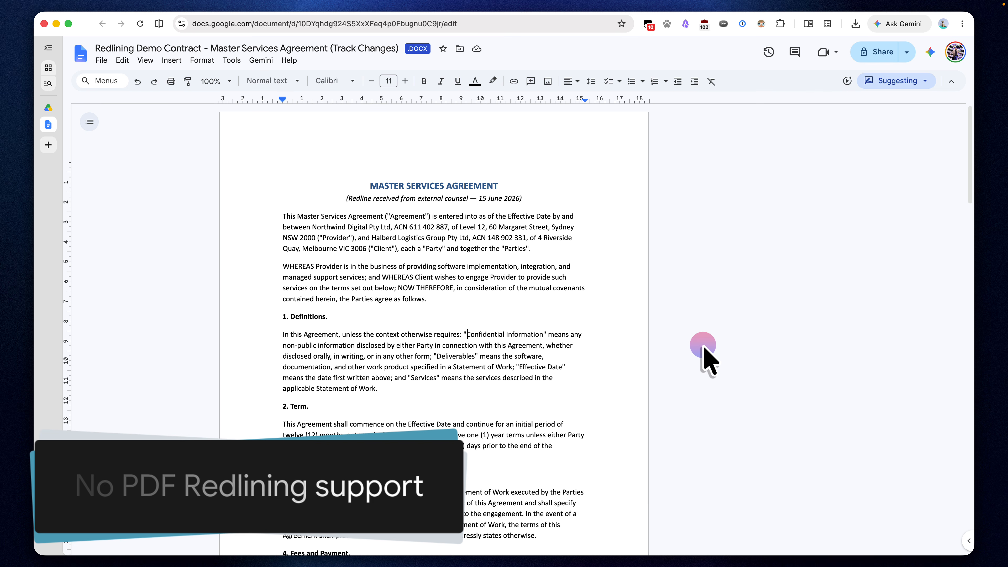